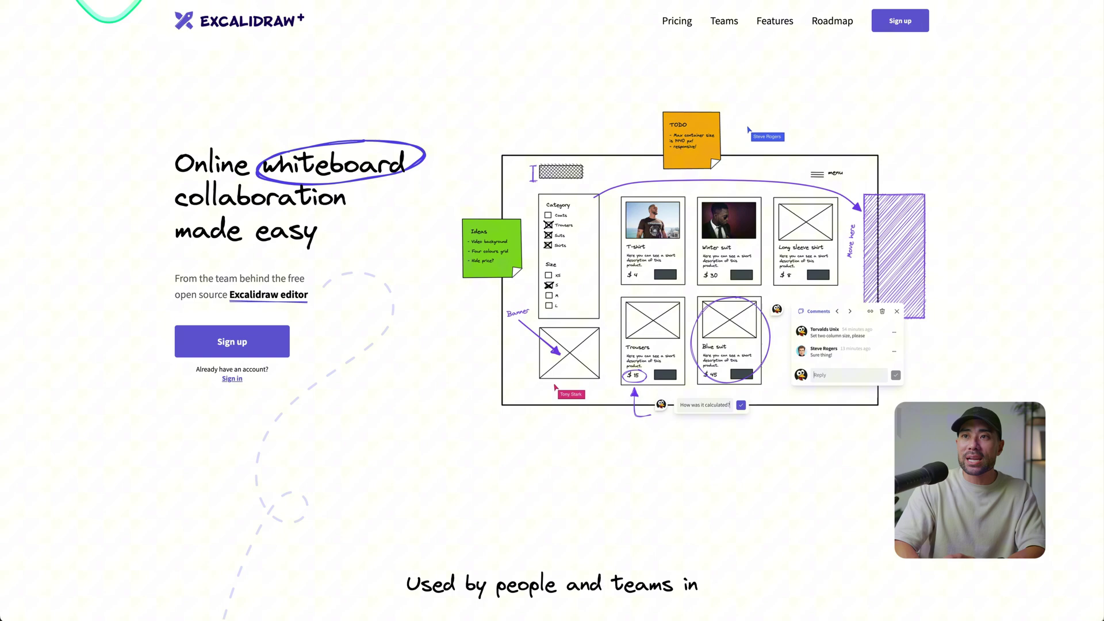
Step: Change the address from plus.excalidraw.com to excalidraw.com to load the free editor
{"action": "left_click", "coordinate": [98, 11]}
{"action": "key", "text": "BackSpace"}
{"action": "key", "text": "BackSpace"}
{"action": "key", "text": "BackSpace"}
{"action": "key", "text": "BackSpace"}
{"action": "key", "text": "BackSpace"}
{"action": "key", "text": "BackSpace"}
{"action": "key", "text": "BackSpace"}
{"action": "key", "text": "BackSpace"}
{"action": "key", "text": "BackSpace"}
{"action": "key", "text": "BackSpace"}
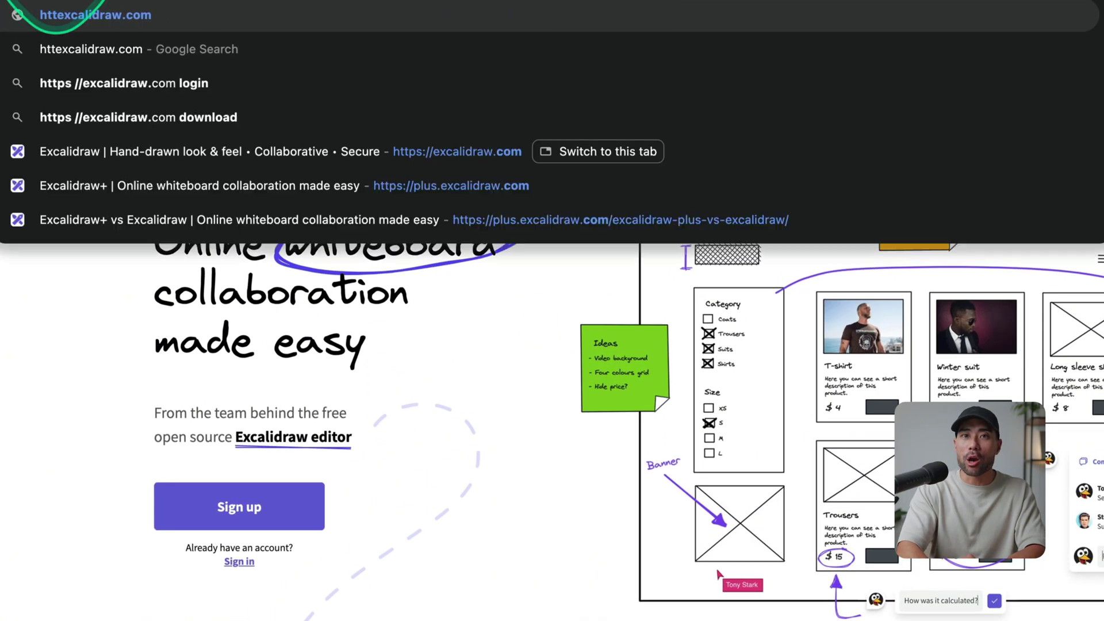
{"action": "key", "text": "BackSpace"}
{"action": "key", "text": "BackSpace"}
{"action": "key", "text": "BackSpace"}
{"action": "key", "text": "Return"}
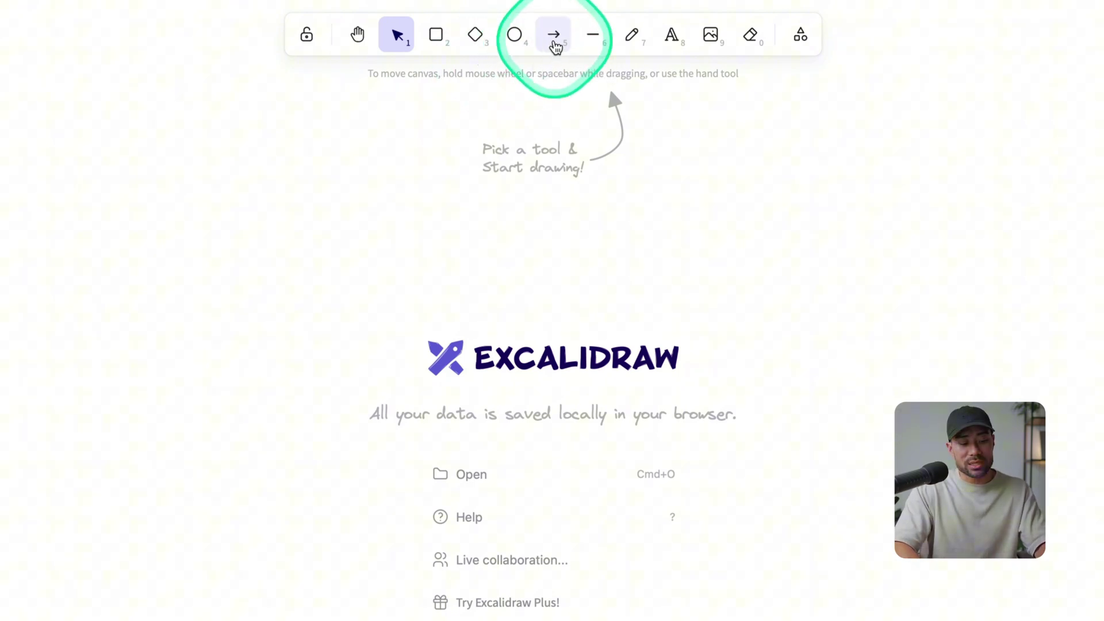
{"action": "left_click", "coordinate": [555, 46]}
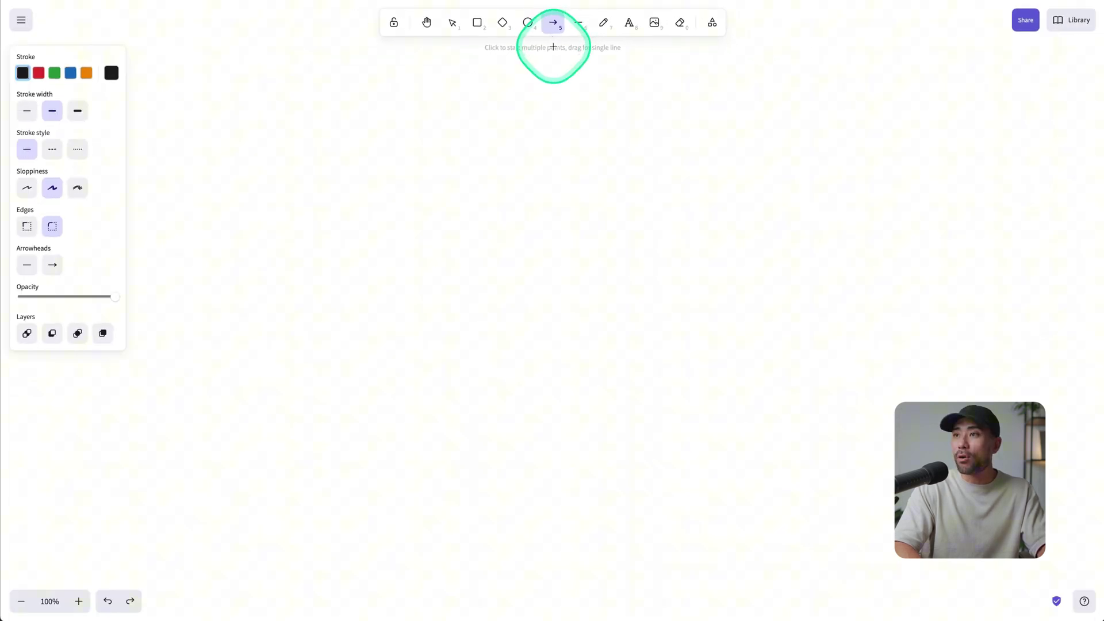
{"action": "key", "text": "4"}
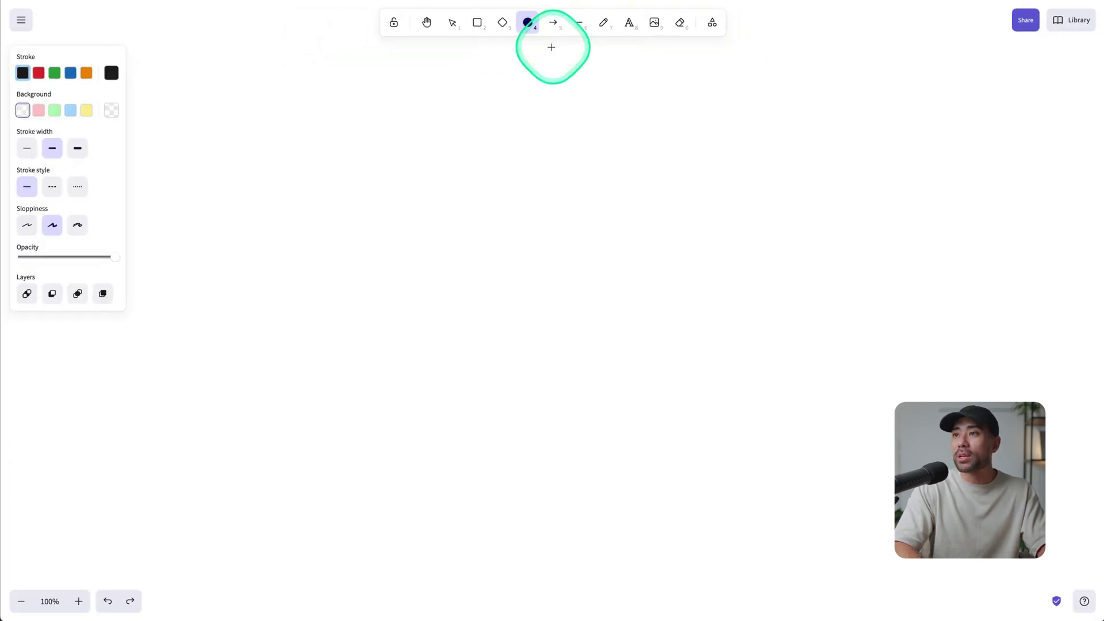
{"action": "left_click", "coordinate": [655, 26]}
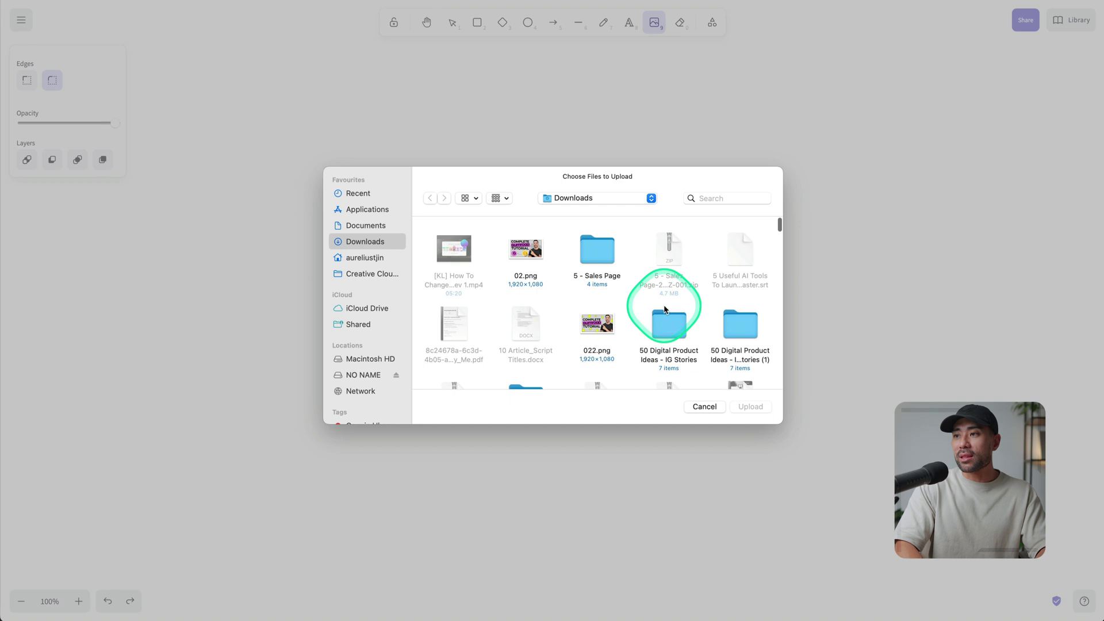
{"action": "left_click", "coordinate": [703, 406]}
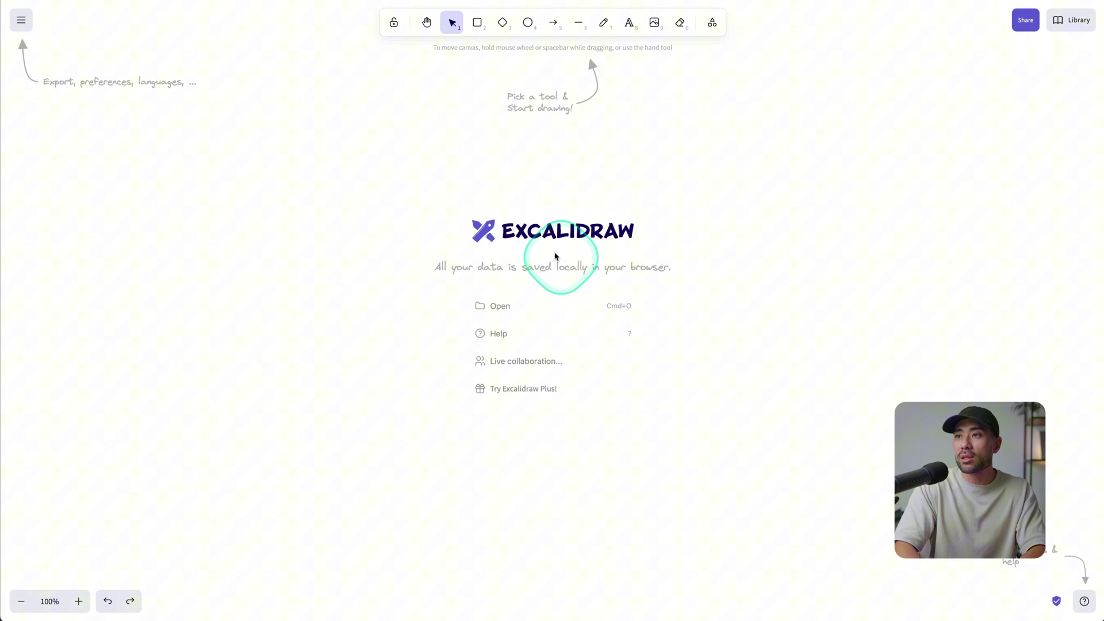
Step: Draw a rounded square near the canvas centre and start a text label inside it
{"action": "left_click", "coordinate": [477, 23]}
{"action": "left_click_drag", "start_coordinate": [498, 122], "coordinate": [608, 229]}
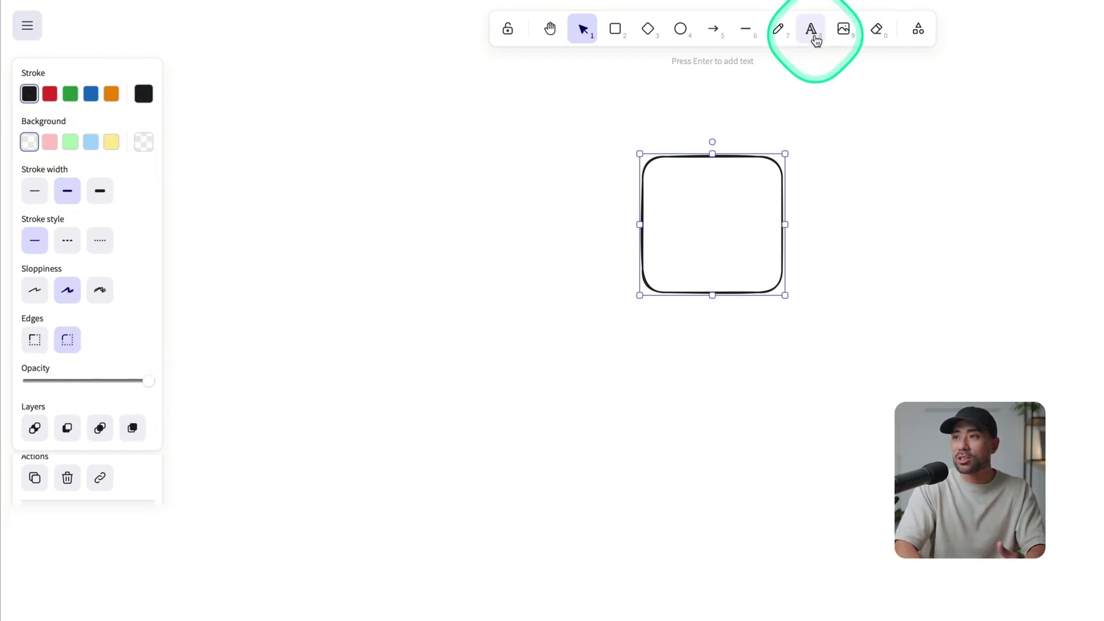
{"action": "left_click", "coordinate": [811, 29]}
{"action": "left_click", "coordinate": [704, 217]}
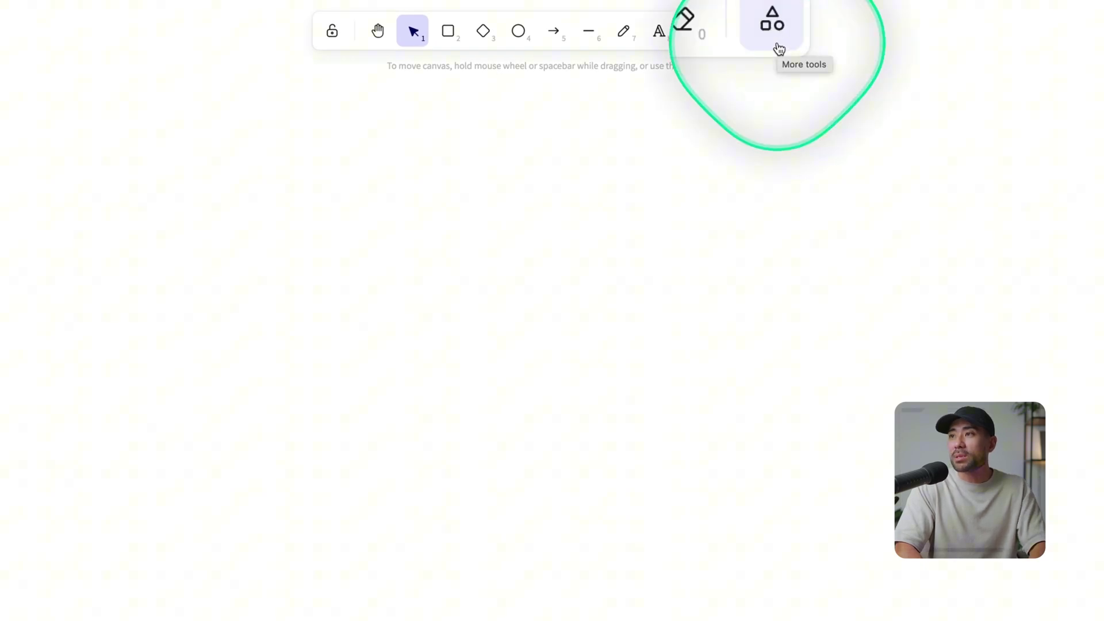
Step: Open the AI Text to diagram generator from the extra tools list
{"action": "left_click", "coordinate": [777, 47]}
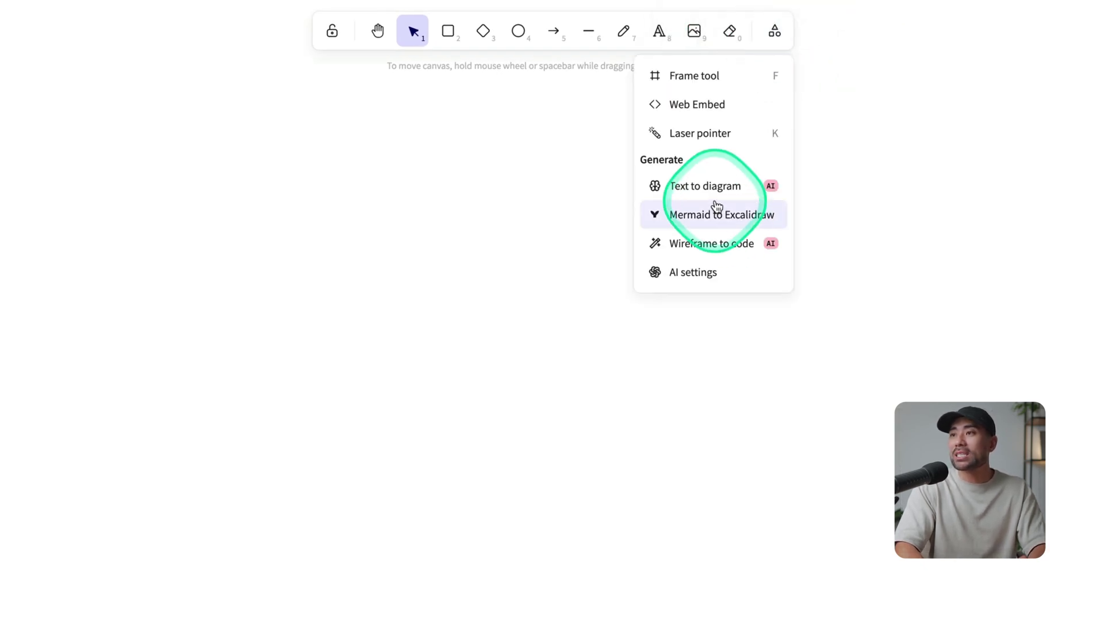
{"action": "left_click", "coordinate": [736, 187]}
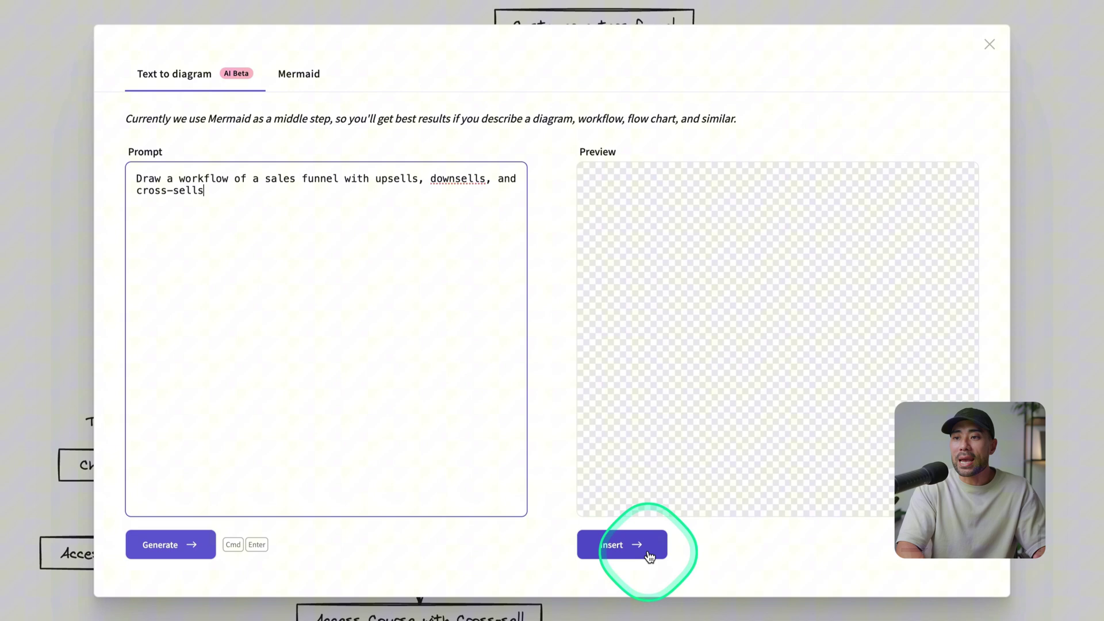
Step: Close the generator and put the 'Customer enters funnel' box label into edit mode
{"action": "left_click", "coordinate": [989, 45]}
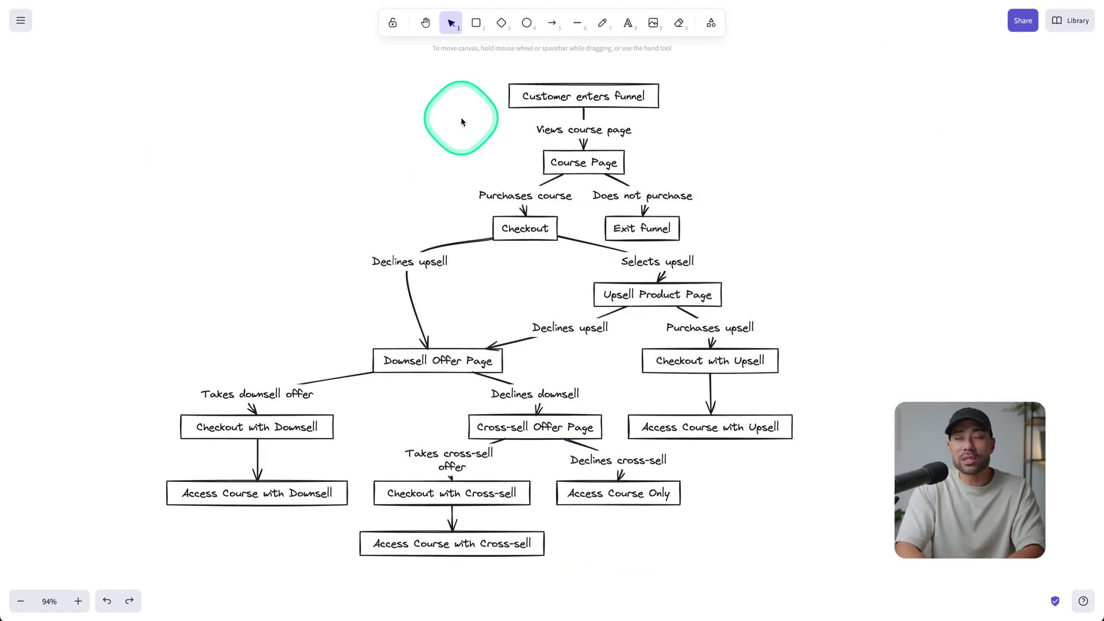
{"action": "left_click", "coordinate": [520, 109]}
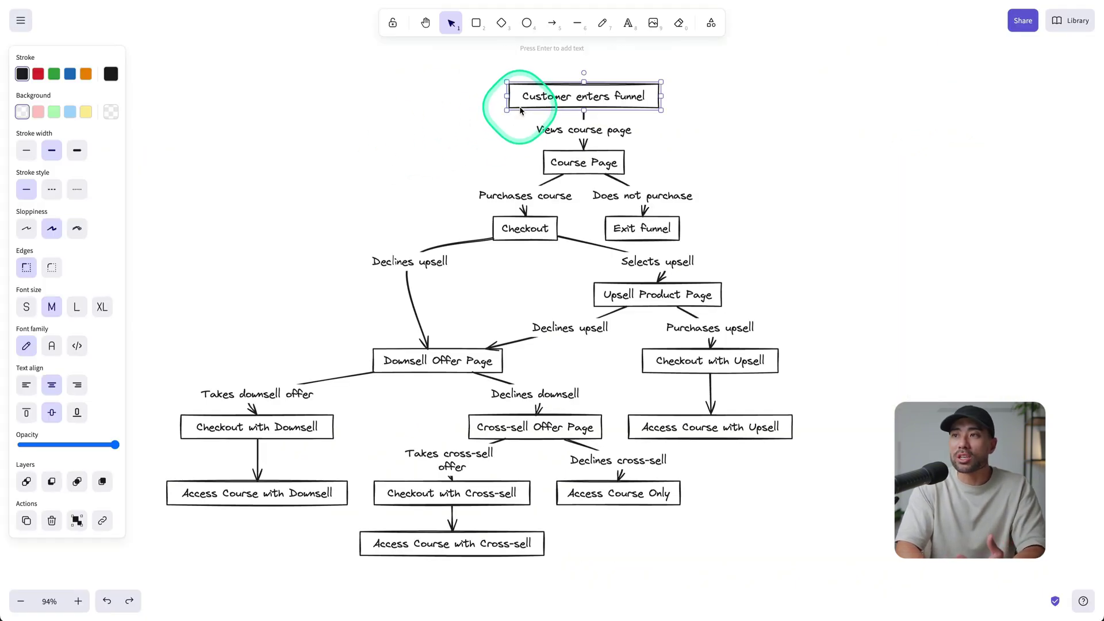
{"action": "double_click", "coordinate": [579, 96]}
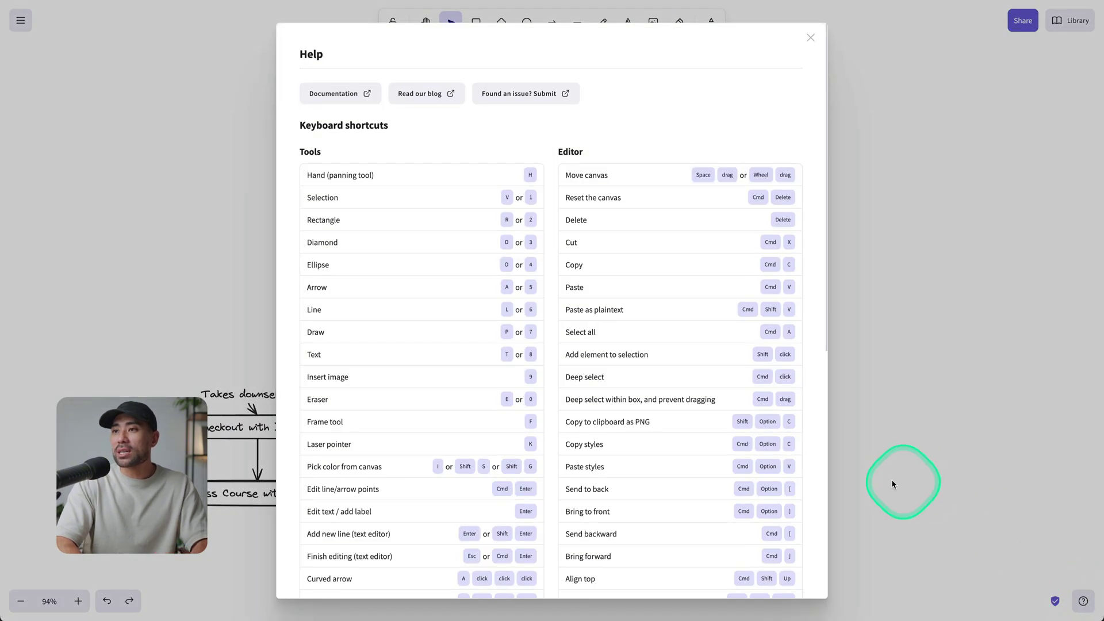
{"action": "scroll", "coordinate": [466, 279], "scroll_direction": "down", "scroll_amount": 3}
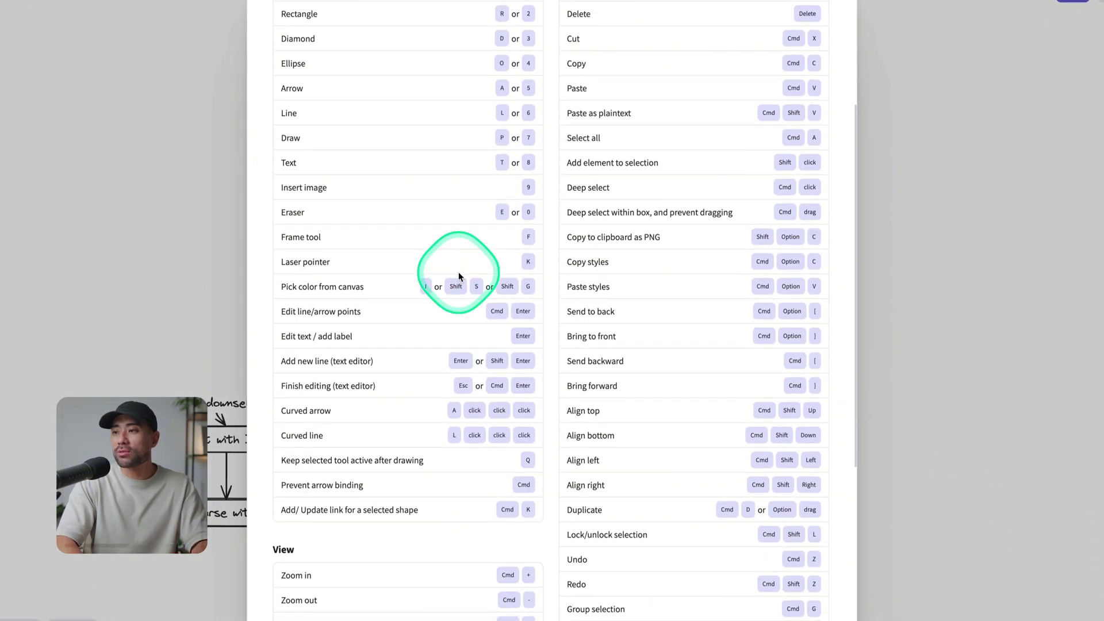
{"action": "scroll", "coordinate": [458, 272], "scroll_direction": "down", "scroll_amount": 5}
{"action": "scroll", "coordinate": [457, 271], "scroll_direction": "up", "scroll_amount": 8}
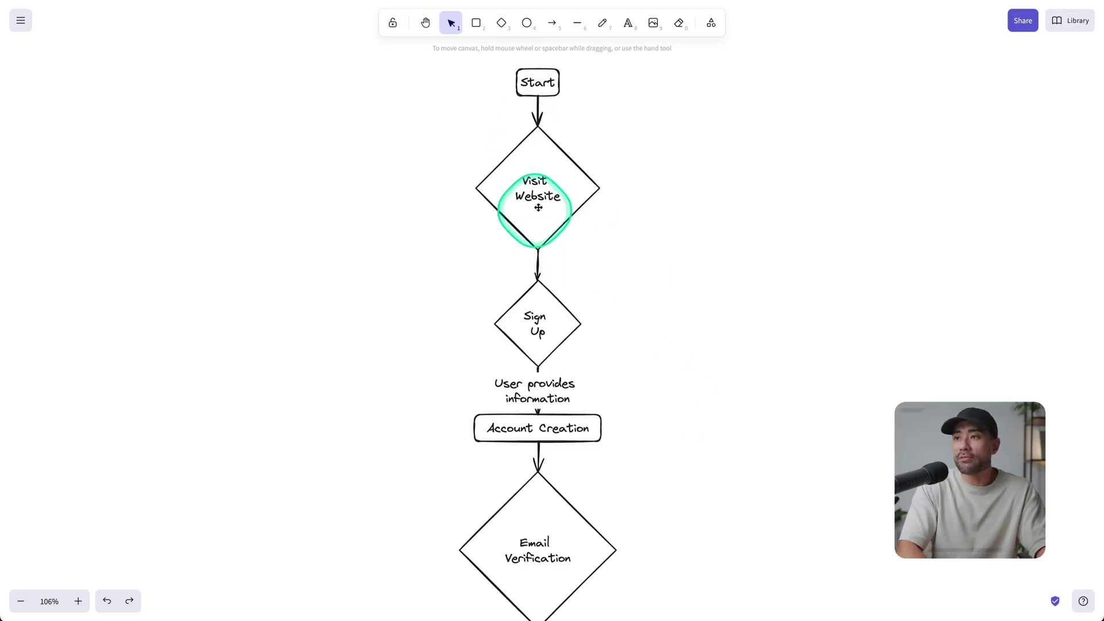
Step: Zoom out to view all three diagrams on the canvas together
{"action": "scroll", "coordinate": [538, 208], "scroll_direction": "down", "scroll_amount": 10}
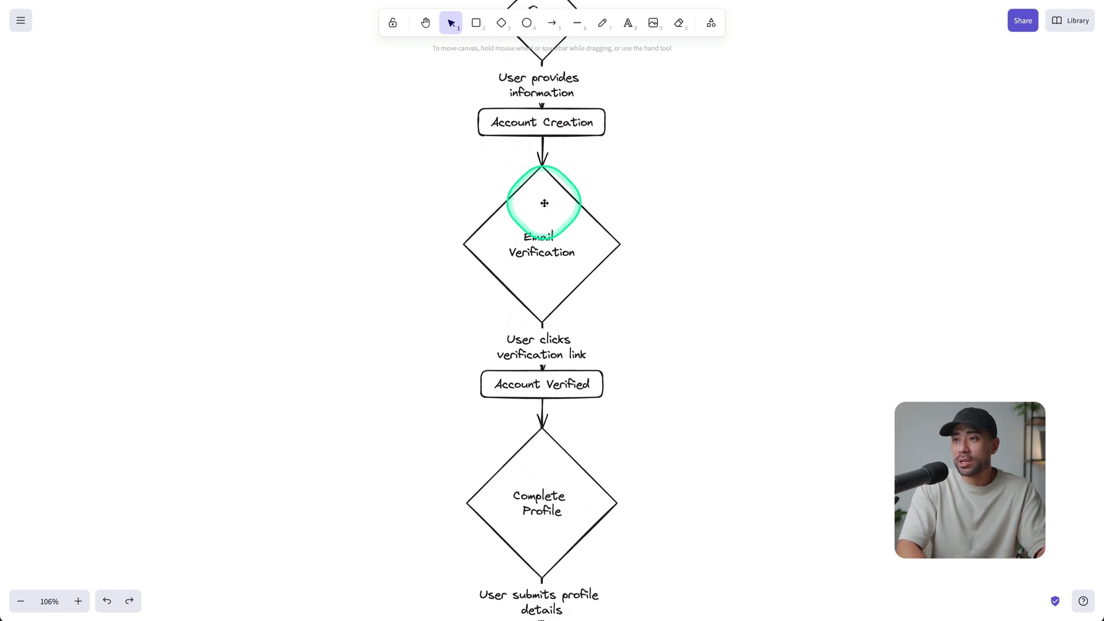
{"action": "scroll", "coordinate": [545, 203], "scroll_direction": "down", "scroll_amount": 10}
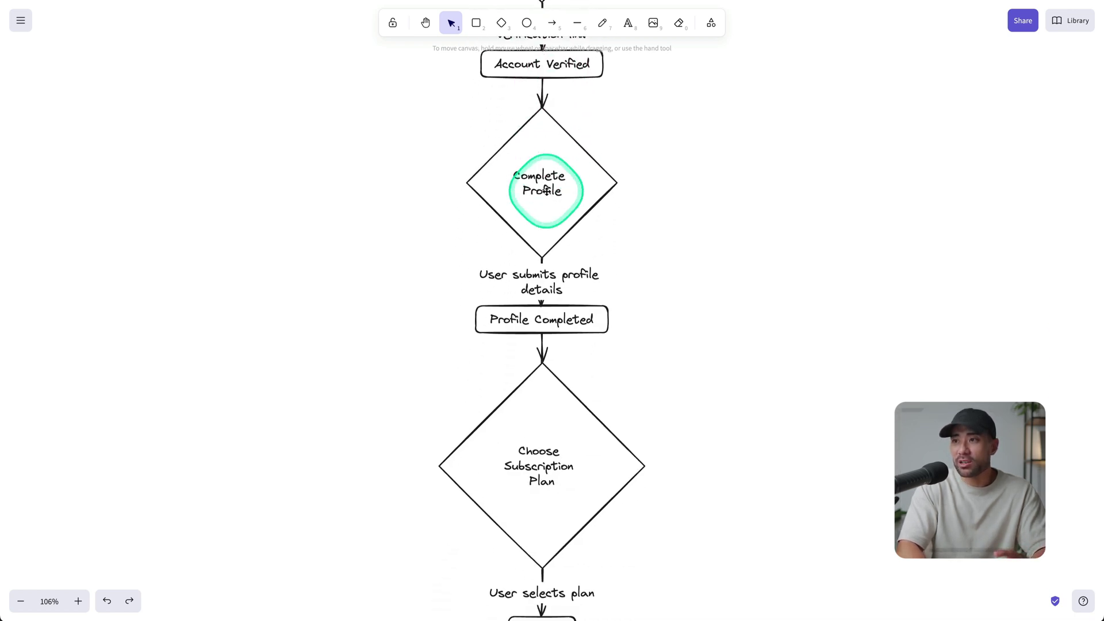
{"action": "scroll", "coordinate": [546, 190], "scroll_direction": "down", "scroll_amount": 1}
{"action": "scroll", "coordinate": [571, 301], "scroll_direction": "down", "scroll_amount": 5}
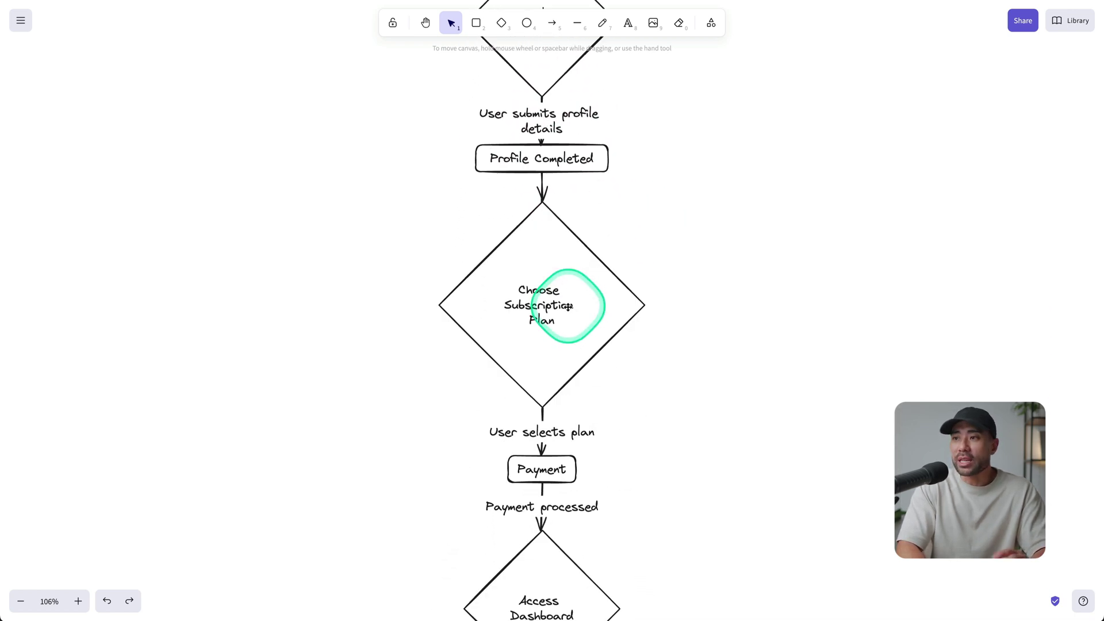
{"action": "scroll", "coordinate": [565, 308], "scroll_direction": "down", "scroll_amount": 3}
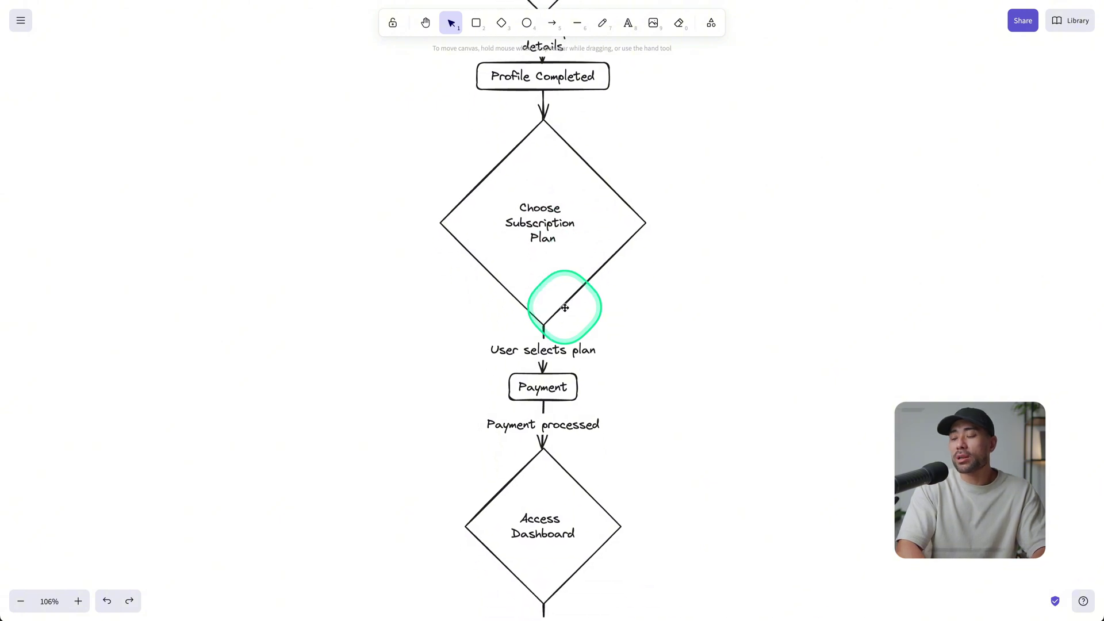
{"action": "scroll", "coordinate": [554, 313], "scroll_direction": "down", "scroll_amount": 8, "text": "ctrl"}
Step: Bring the Productivity mind map into readable view, then select and deselect its Tools node
{"action": "scroll", "coordinate": [554, 312], "scroll_direction": "up", "scroll_amount": 5}
{"action": "scroll", "coordinate": [554, 313], "scroll_direction": "left", "scroll_amount": 5}
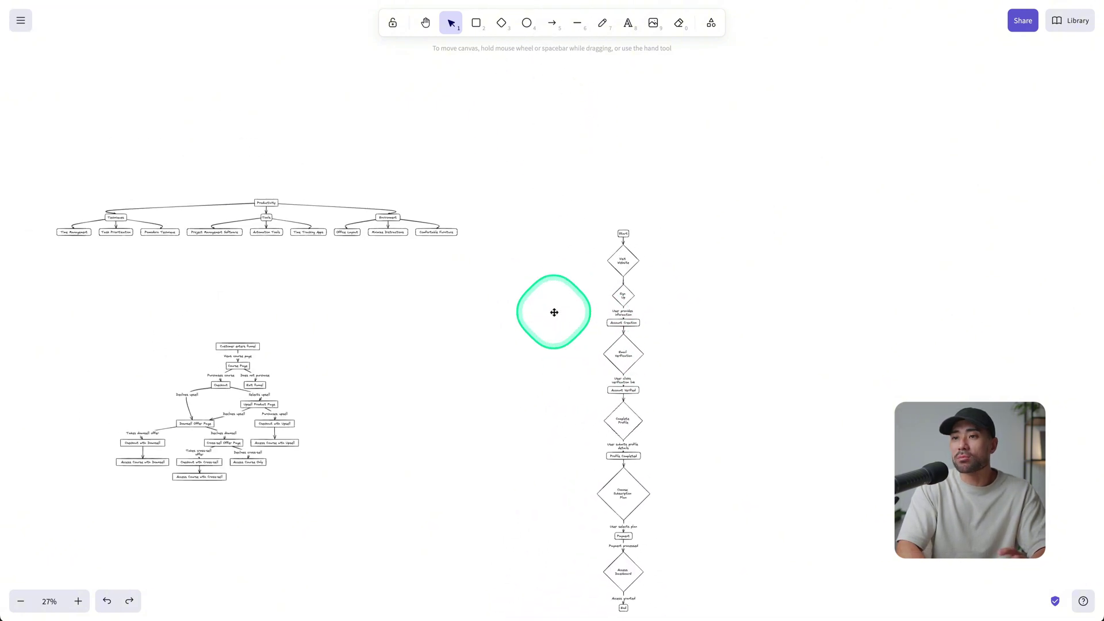
{"action": "scroll", "coordinate": [652, 315], "scroll_direction": "left", "scroll_amount": 6}
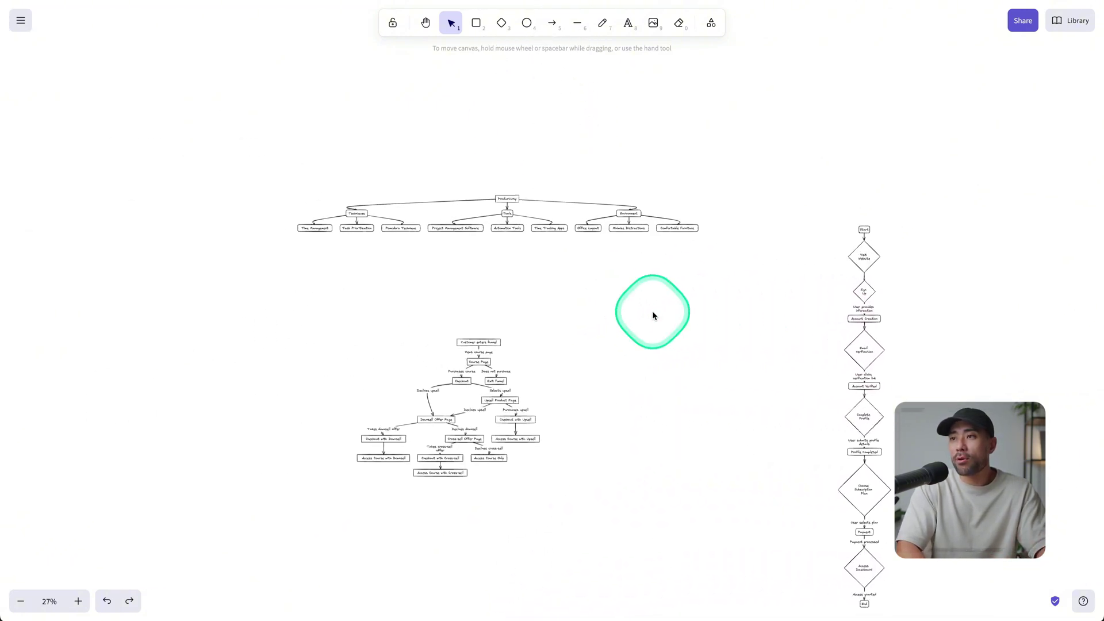
{"action": "scroll", "coordinate": [652, 315], "scroll_direction": "up", "scroll_amount": 10, "text": "ctrl"}
{"action": "scroll", "coordinate": [652, 315], "scroll_direction": "down", "scroll_amount": 5, "text": "ctrl"}
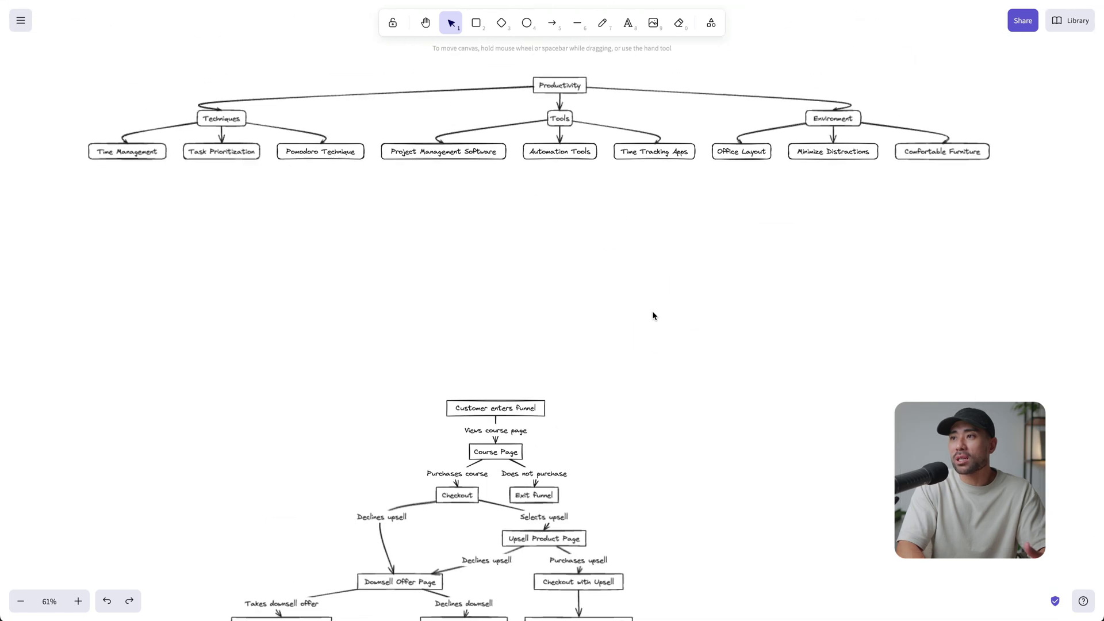
{"action": "scroll", "coordinate": [652, 315], "scroll_direction": "left", "scroll_amount": 3}
{"action": "scroll", "coordinate": [652, 316], "scroll_direction": "up", "scroll_amount": 5}
{"action": "scroll", "coordinate": [654, 314], "scroll_direction": "up", "scroll_amount": 1}
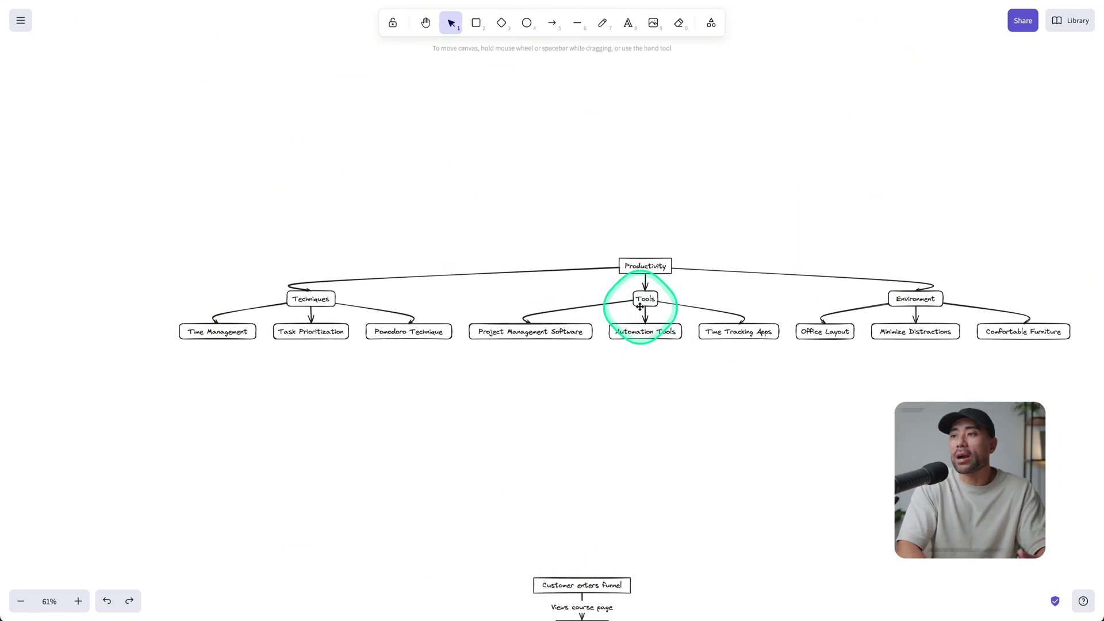
{"action": "left_click", "coordinate": [644, 304]}
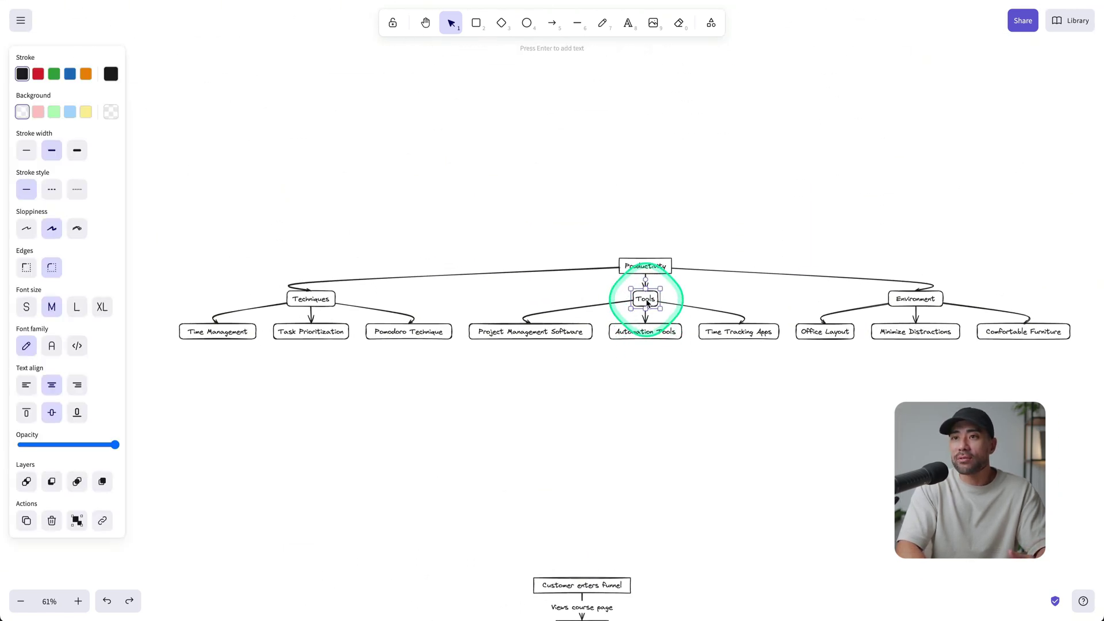
{"action": "left_click", "coordinate": [778, 381]}
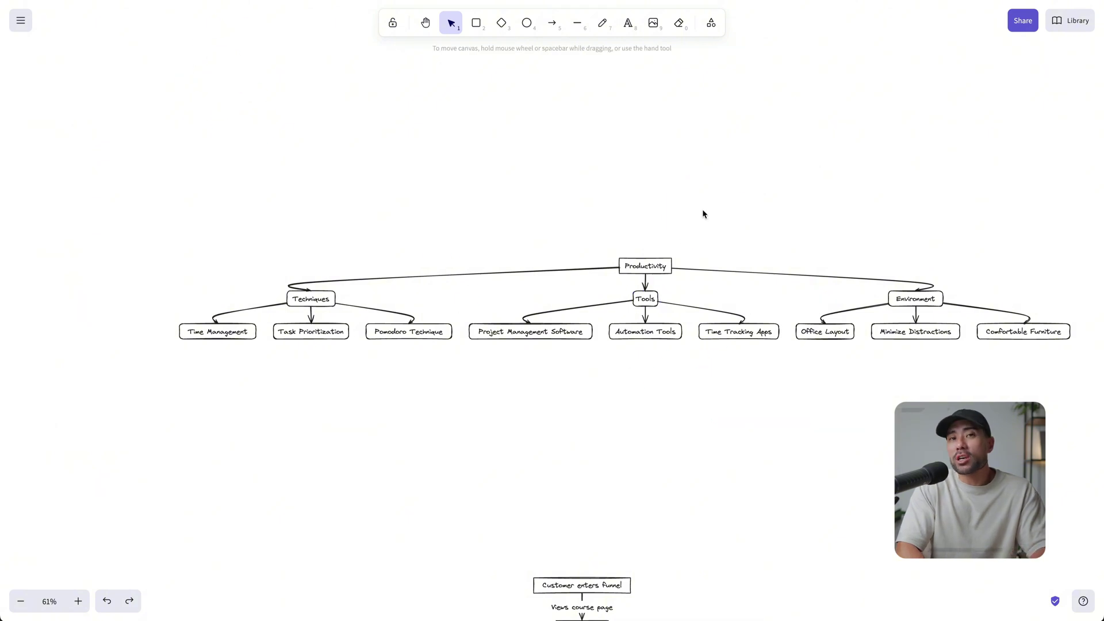
Step: Start a live collaboration session from Share and copy its room link
{"action": "left_click", "coordinate": [1023, 20]}
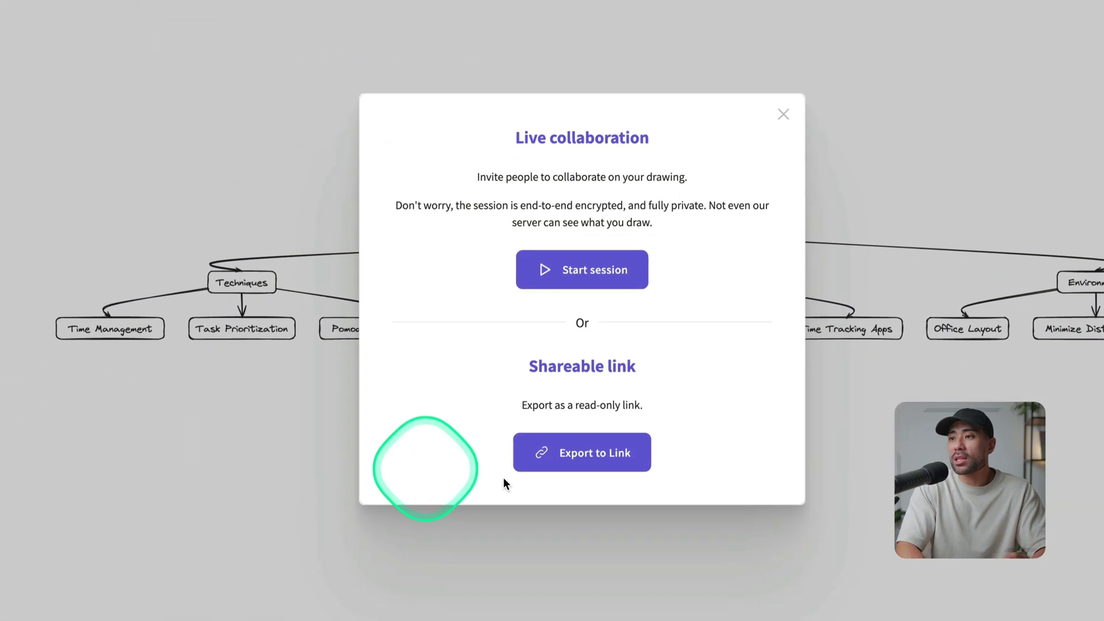
{"action": "left_click", "coordinate": [578, 457]}
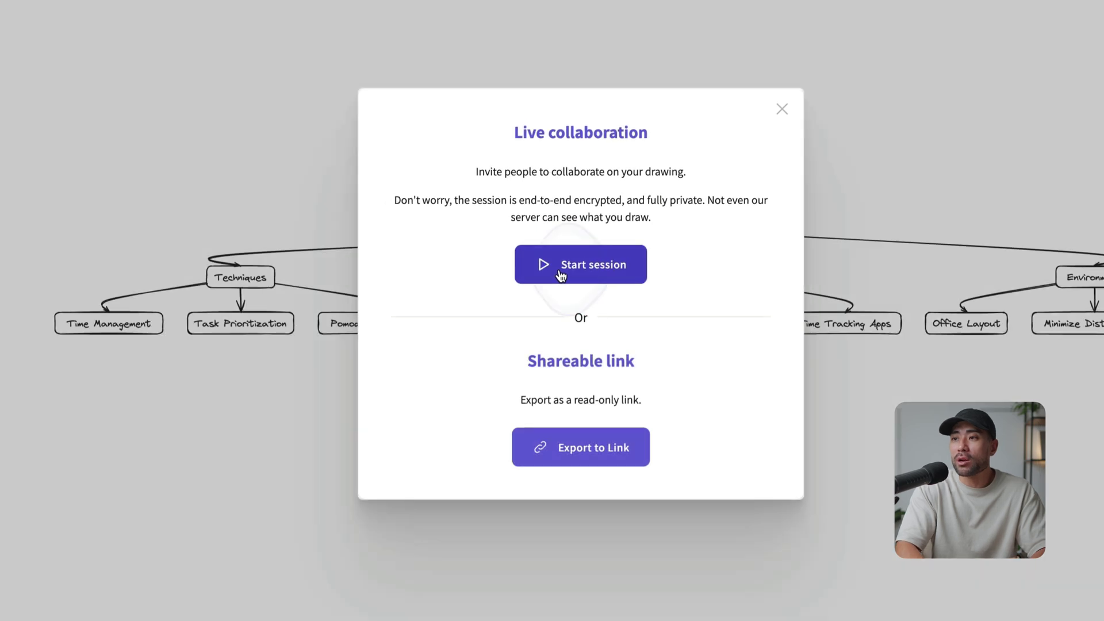
{"action": "left_click", "coordinate": [560, 274]}
{"action": "left_click", "coordinate": [728, 279]}
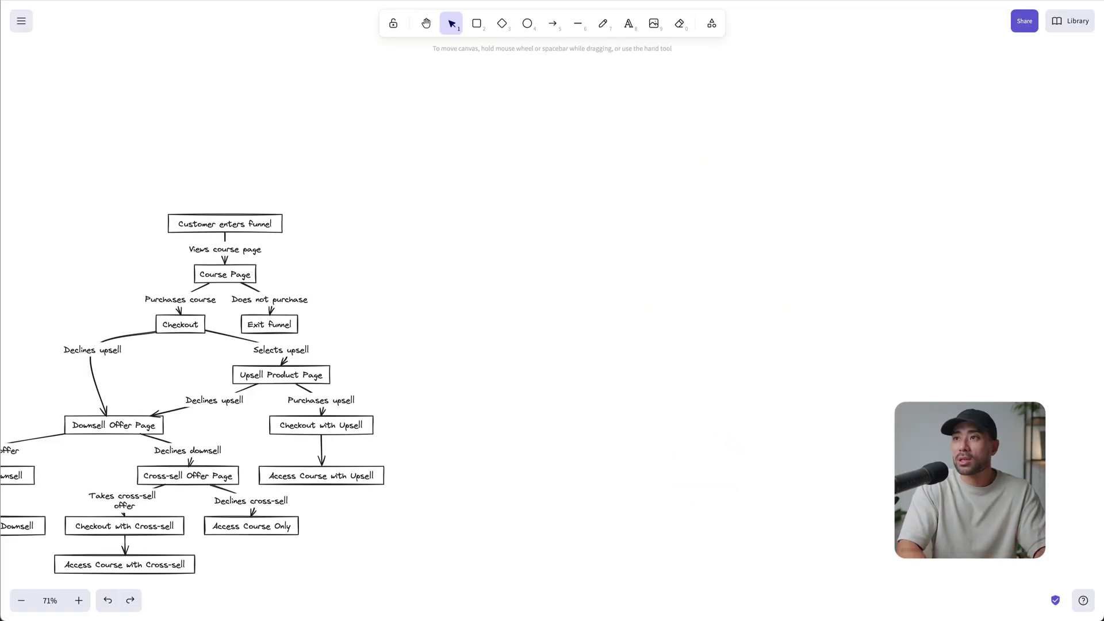
Step: Reload the shared link, open Export image, and toggle background and dark mode off and back
{"action": "key", "text": "Return"}
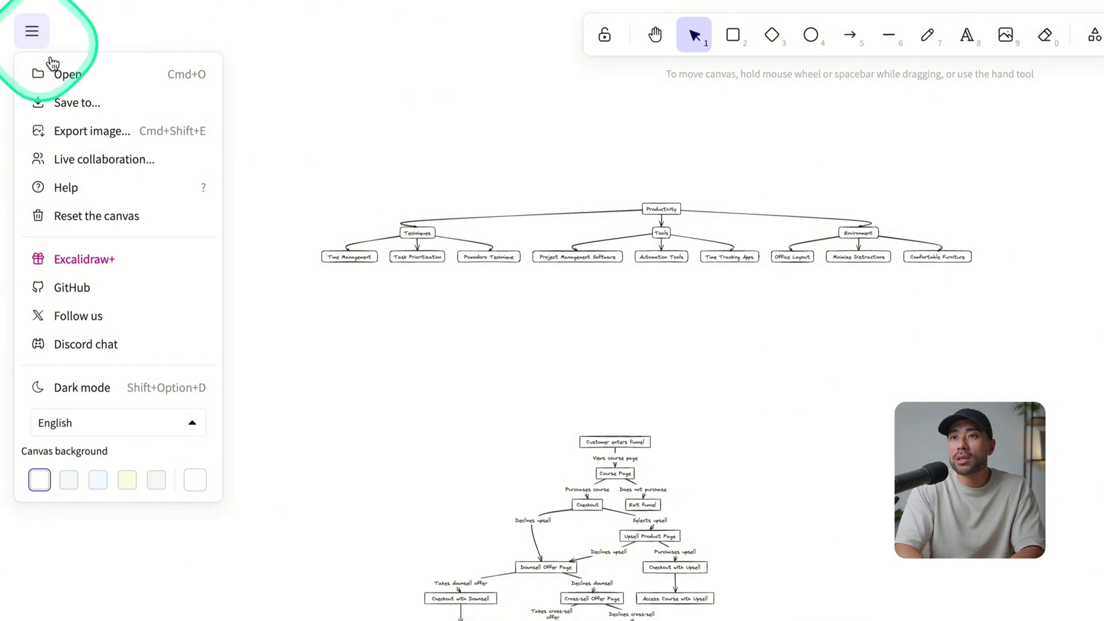
{"action": "left_click", "coordinate": [135, 132]}
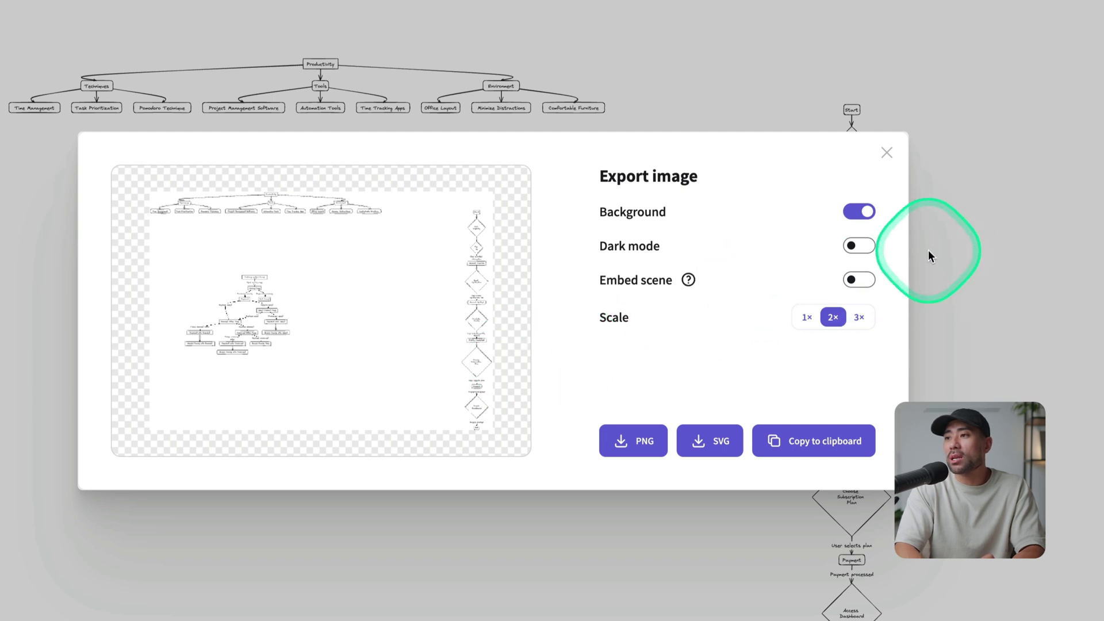
{"action": "left_click", "coordinate": [852, 211]}
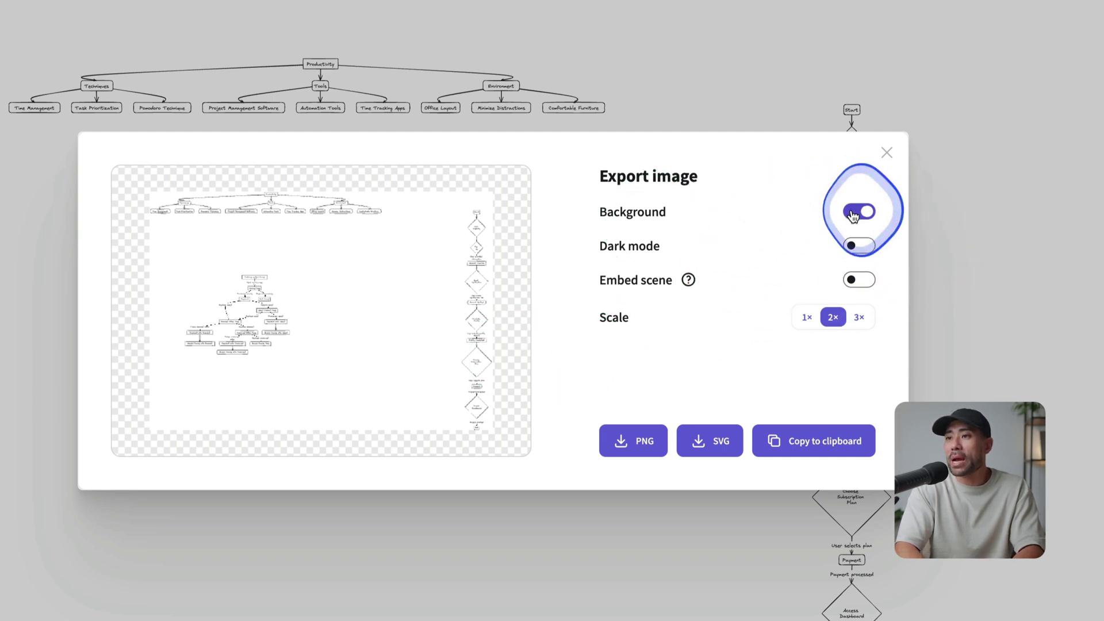
{"action": "left_click", "coordinate": [853, 214]}
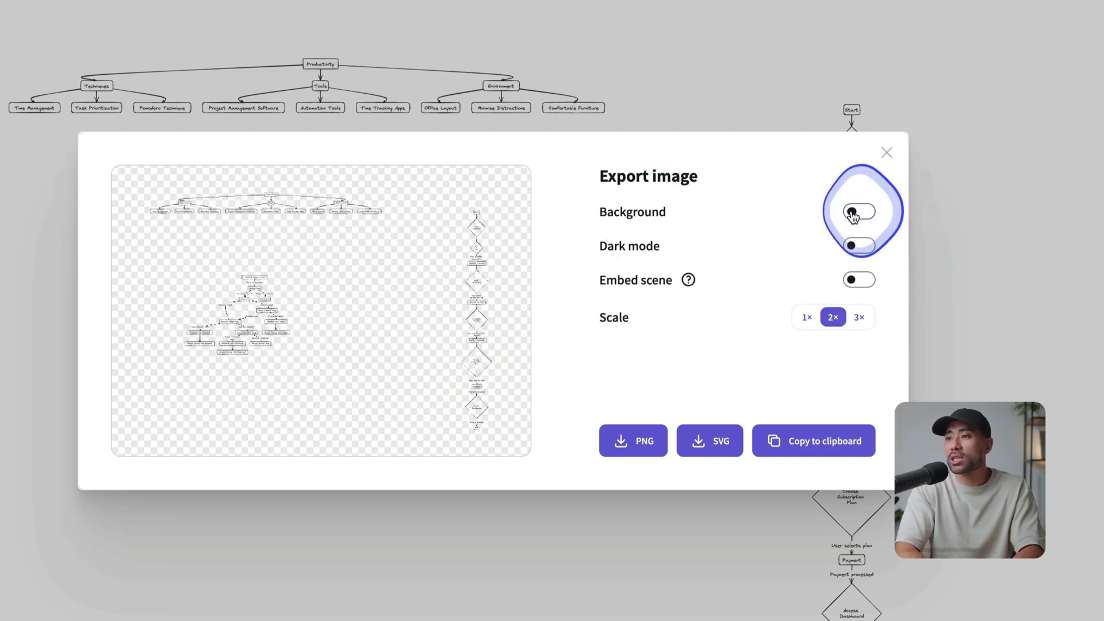
{"action": "left_click", "coordinate": [852, 246]}
{"action": "left_click", "coordinate": [852, 246]}
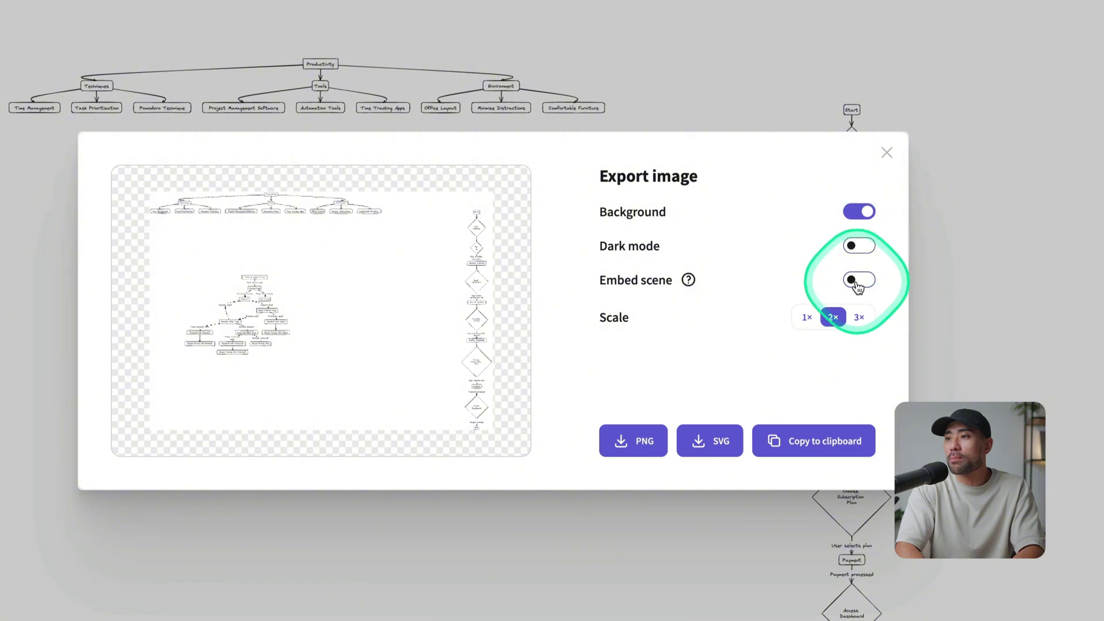
Step: Embed the scene data and compare 1× and 3× scales, leaving the export at 2×
{"action": "left_click", "coordinate": [856, 283]}
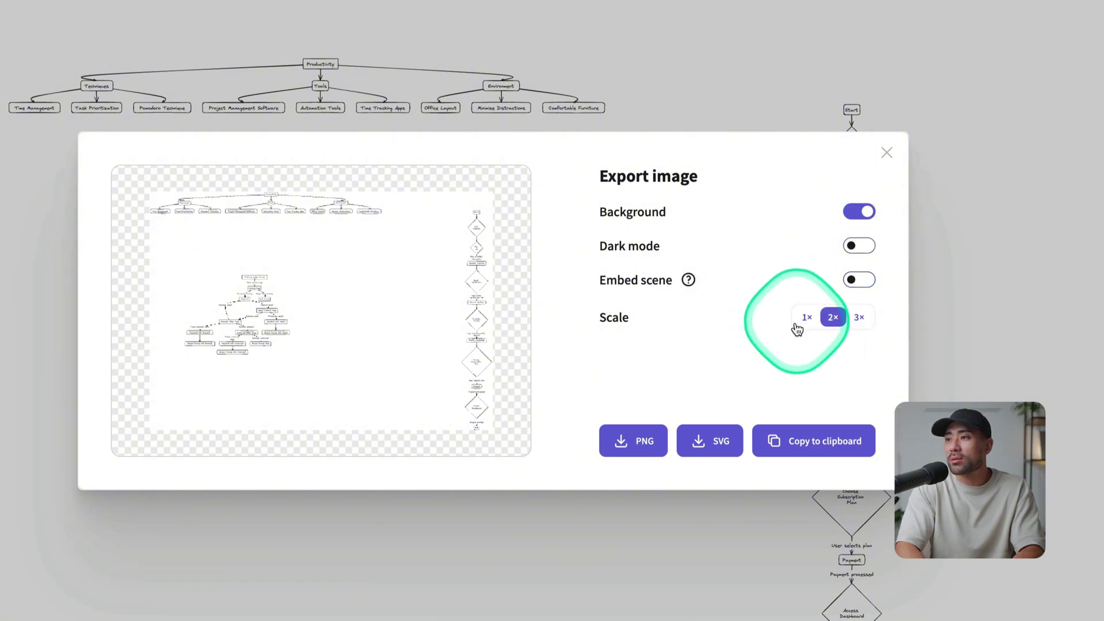
{"action": "left_click", "coordinate": [807, 317]}
{"action": "left_click", "coordinate": [834, 318]}
{"action": "left_click", "coordinate": [859, 316]}
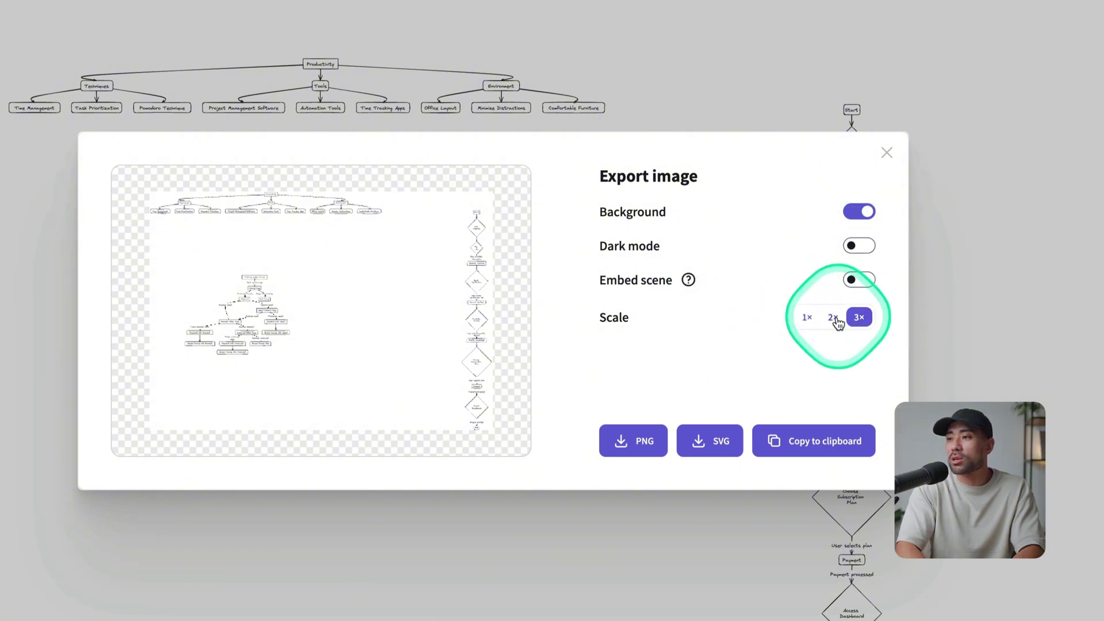
{"action": "left_click", "coordinate": [833, 318]}
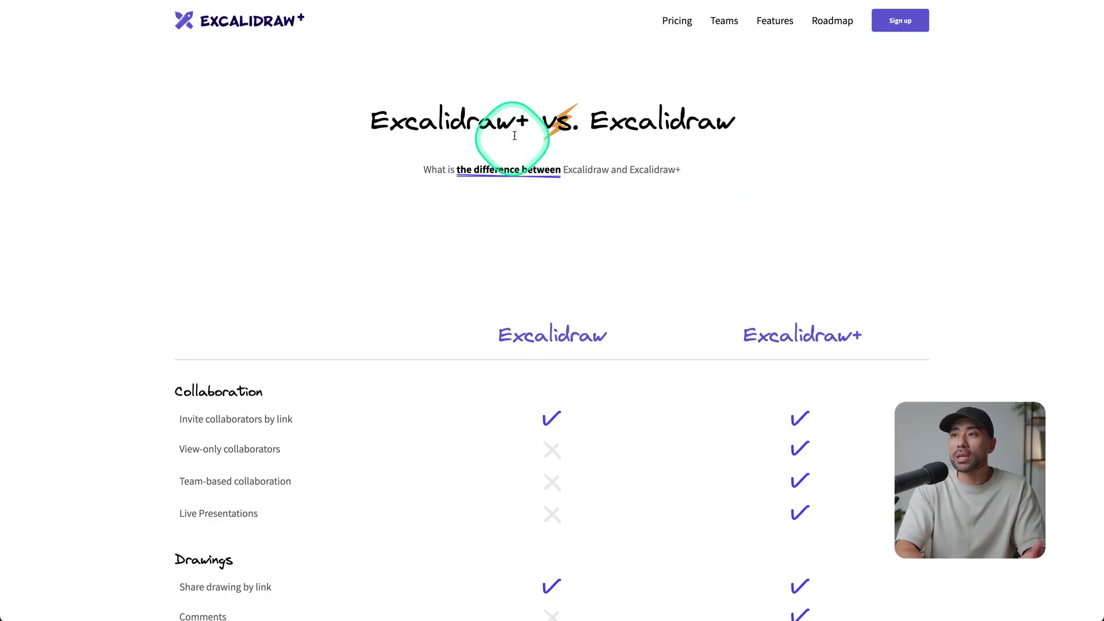
Step: Scroll the comparison table through its Drawings, Teams and Libraries features
{"action": "scroll", "coordinate": [571, 206], "scroll_direction": "down", "scroll_amount": 5}
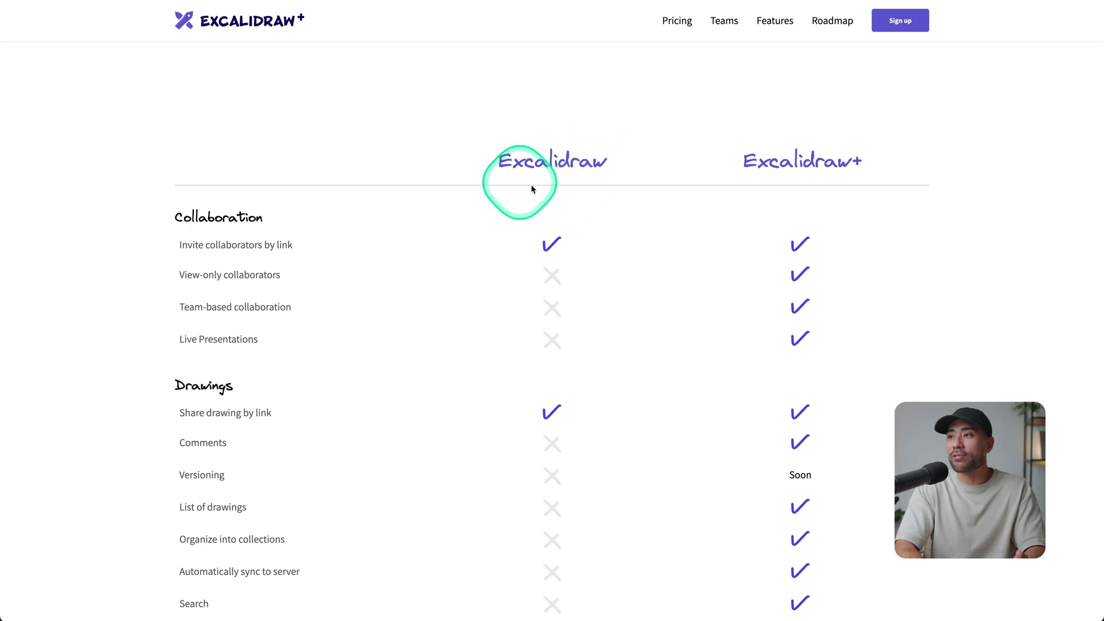
{"action": "scroll", "coordinate": [860, 261], "scroll_direction": "down", "scroll_amount": 6}
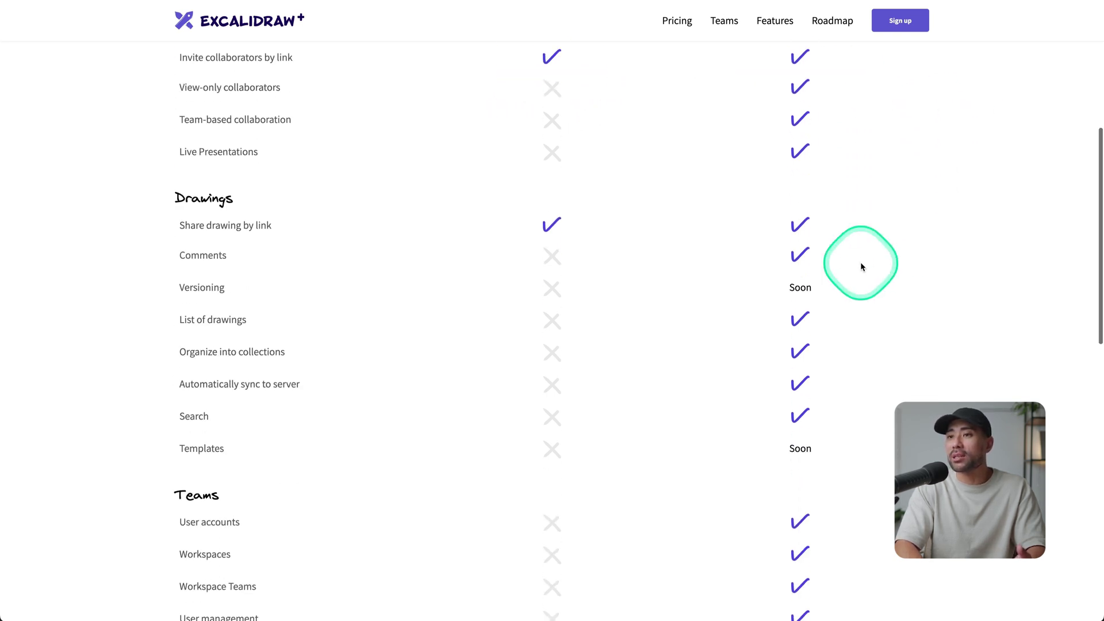